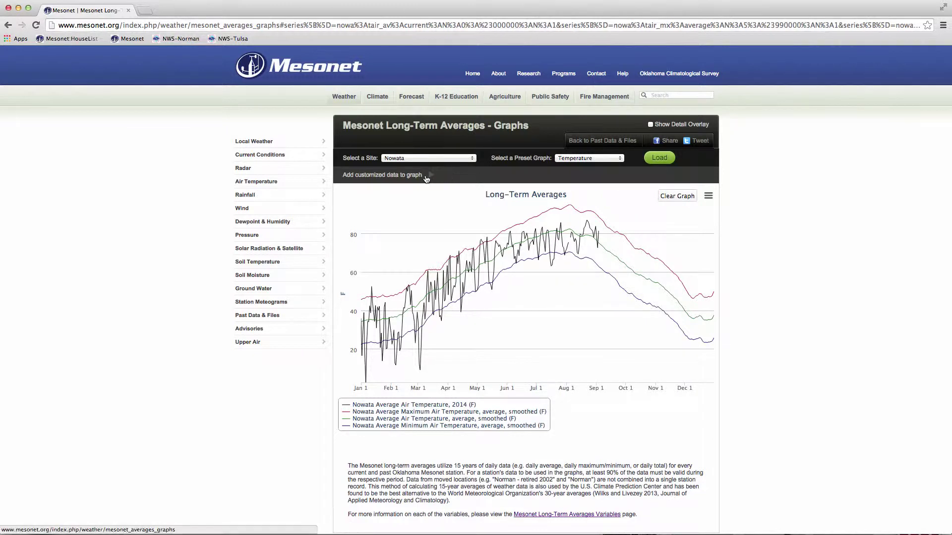
Hide the 2014 series and download the Nowata temperature chart as a PNG image
click(450, 174)
scroll(269, 428, down, 5)
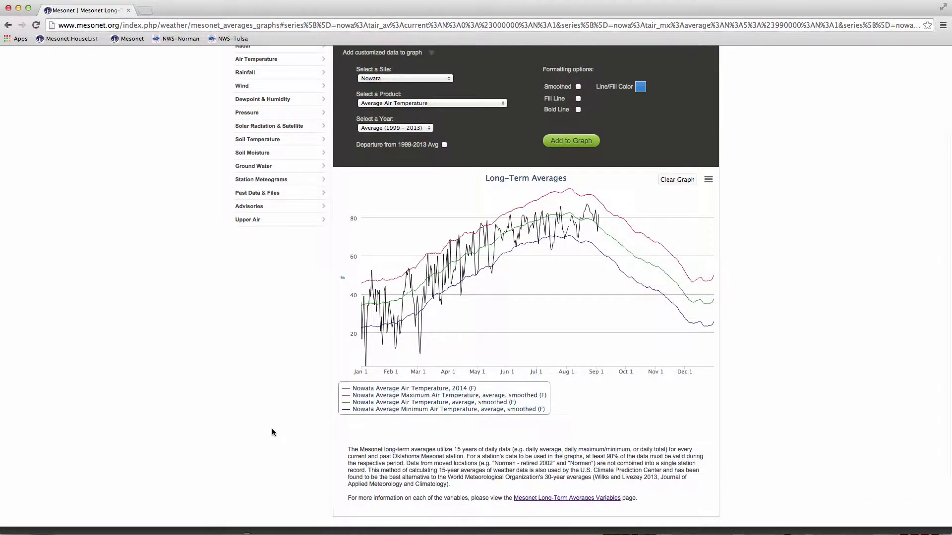
click(366, 389)
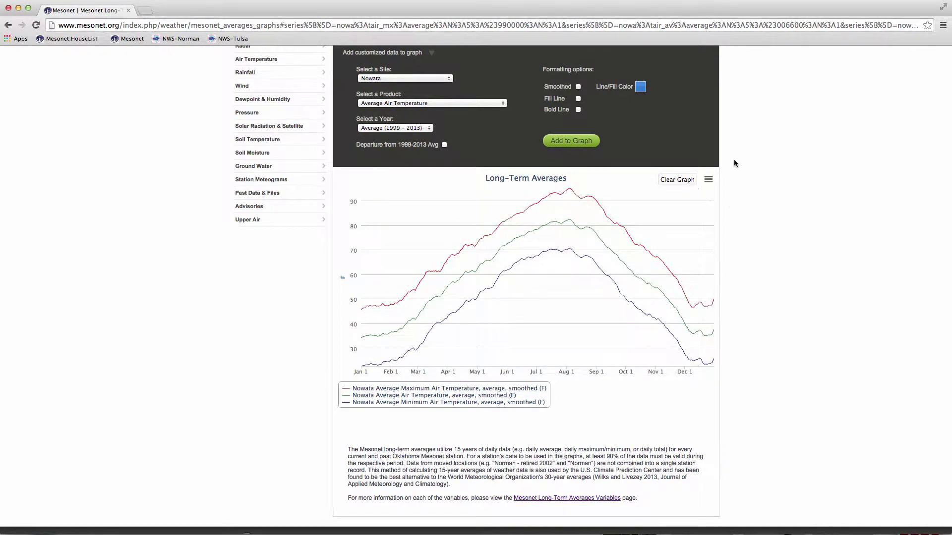
click(708, 179)
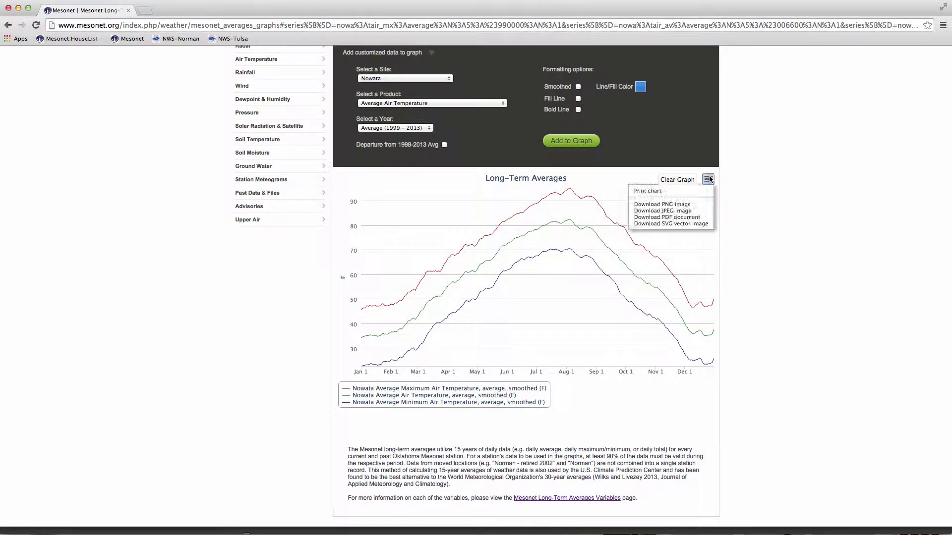
click(694, 205)
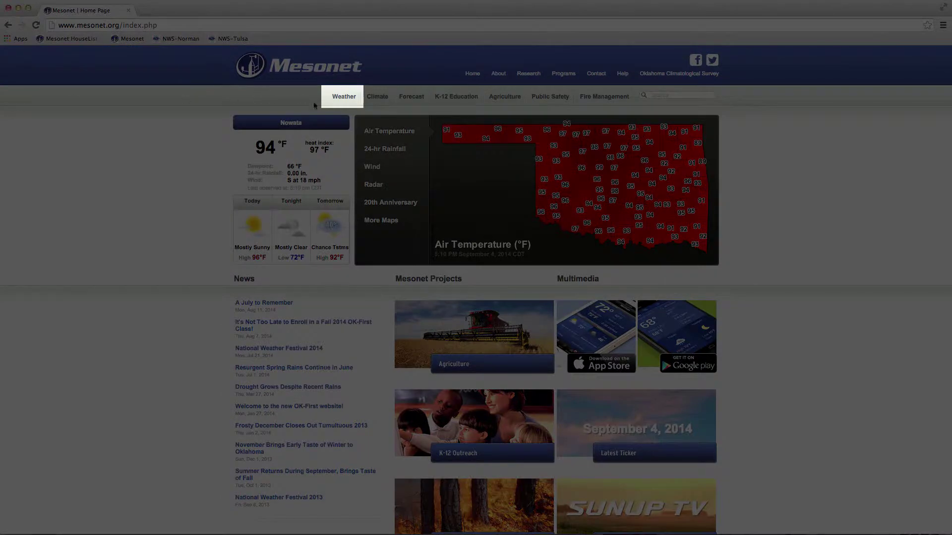
Navigate via Weather and Past Data & Files to the Mesonet Long-Term Averages - Graphs page
click(329, 96)
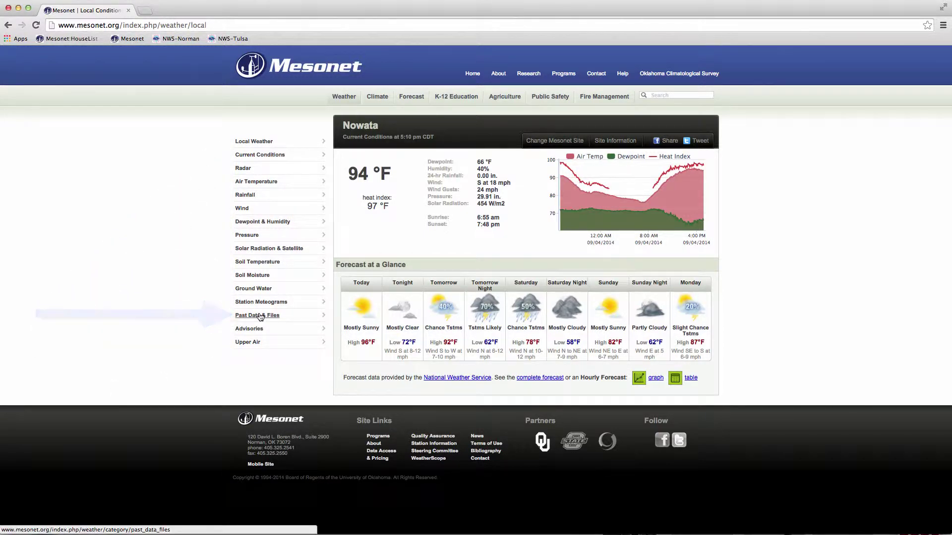
click(242, 316)
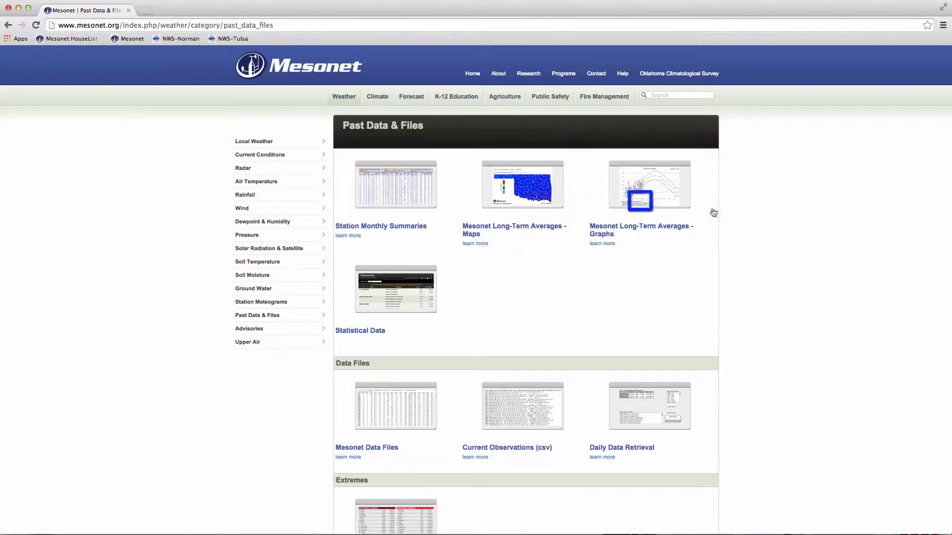
click(656, 227)
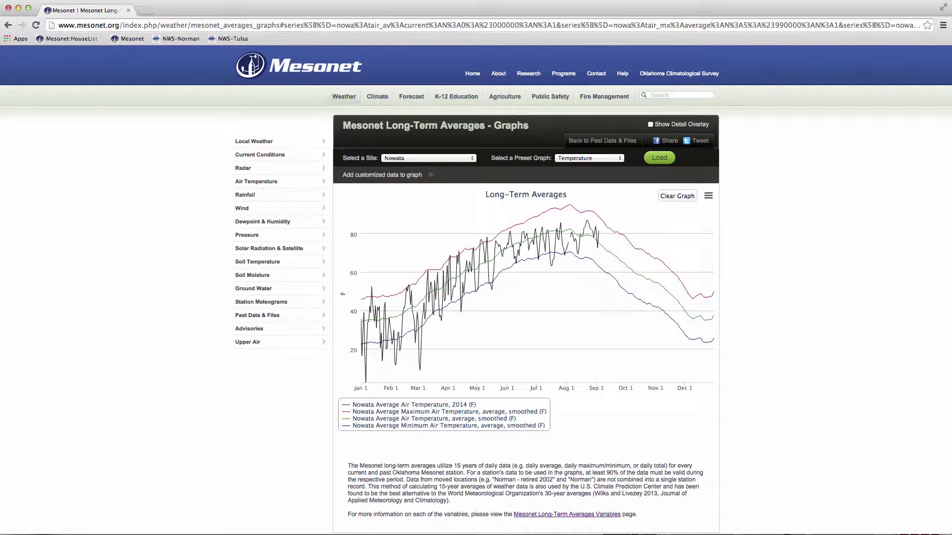
Load the Rainfall preset graph from Select a Preset Graph
click(622, 159)
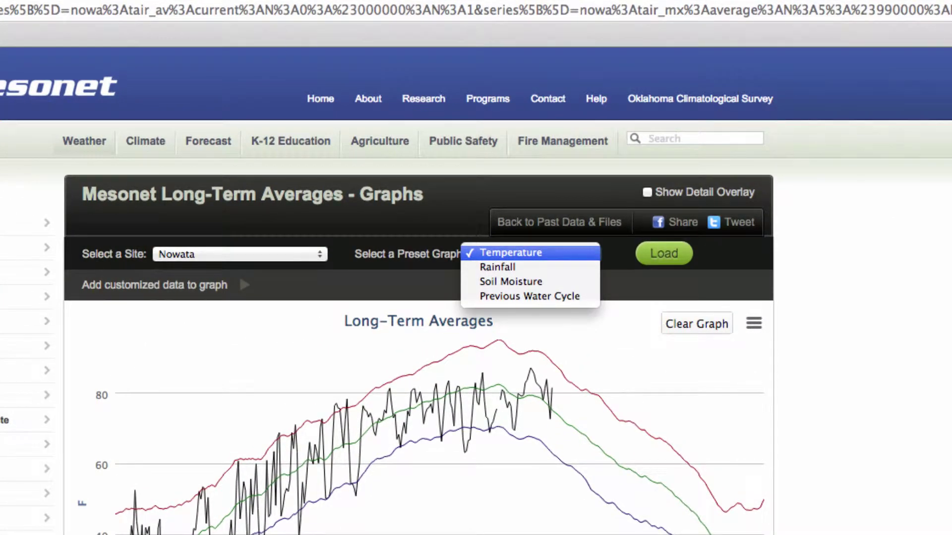
click(555, 267)
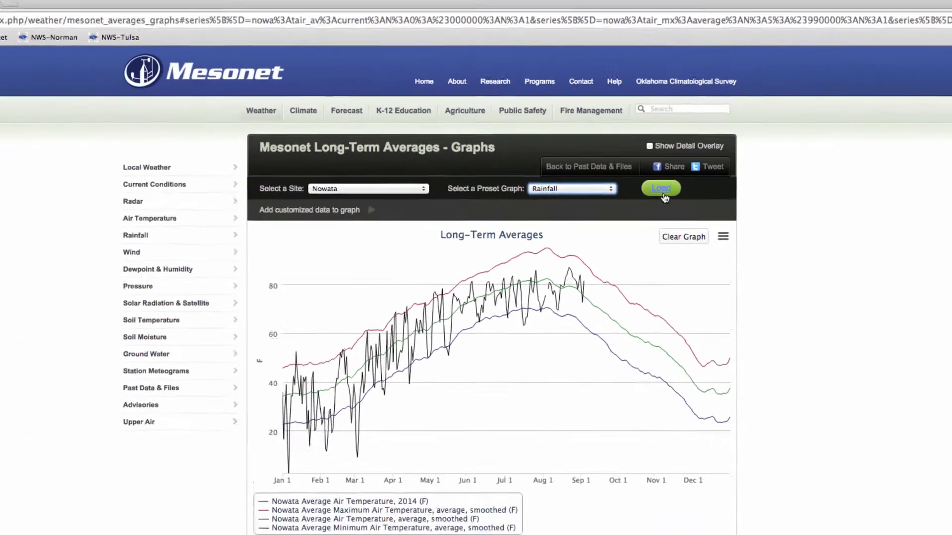
click(663, 193)
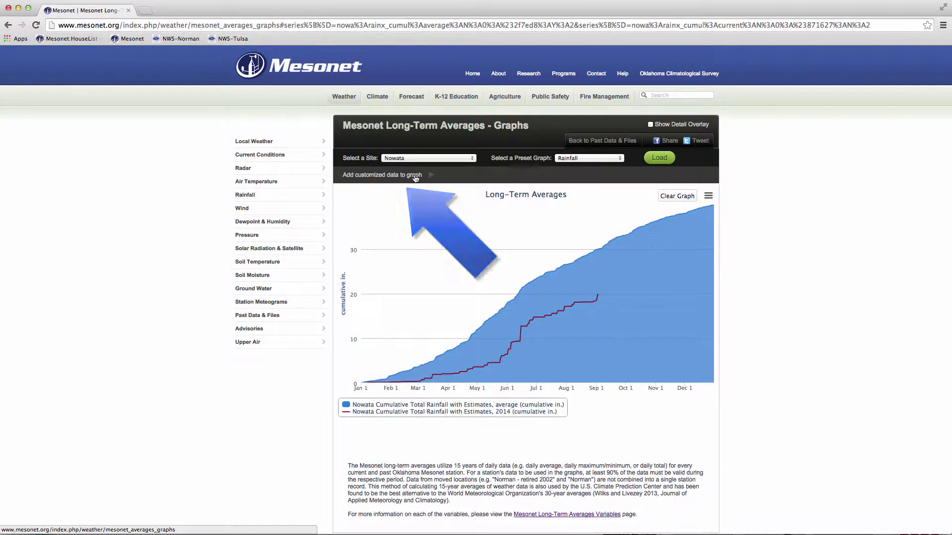
Clear the graph and add Tulsa's average air temperature series
click(384, 175)
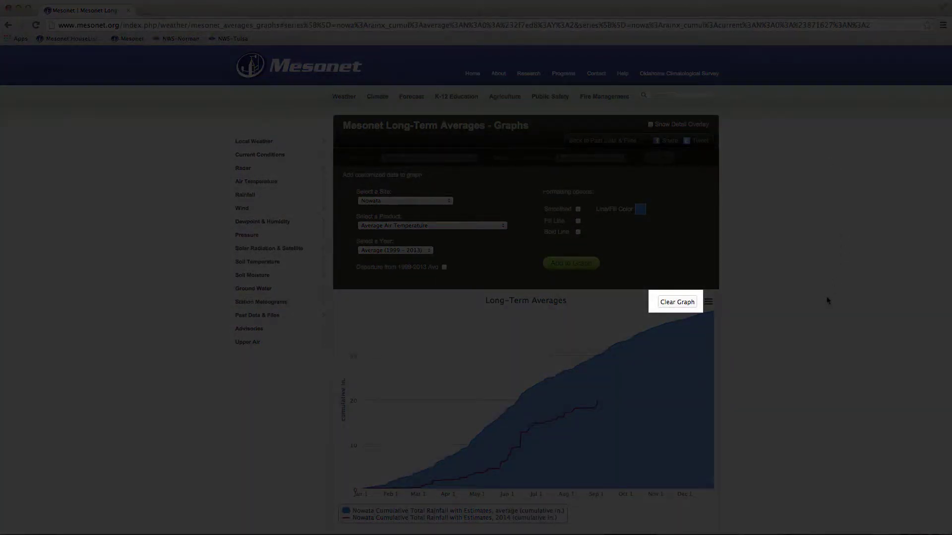
click(675, 301)
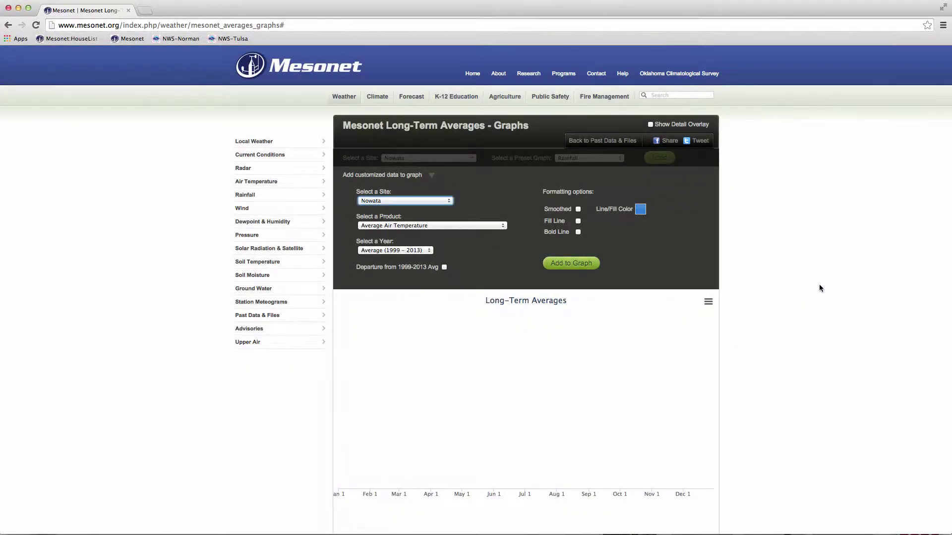
click(447, 201)
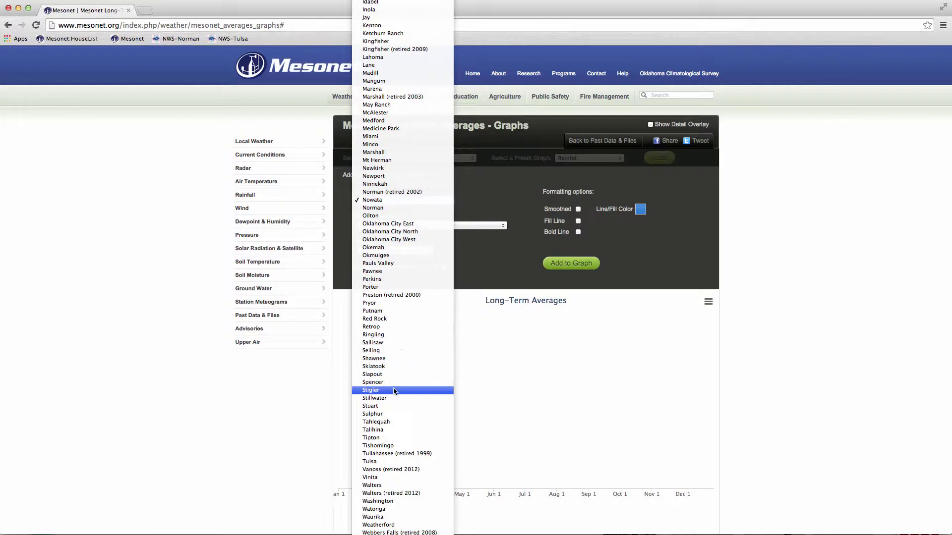
click(395, 462)
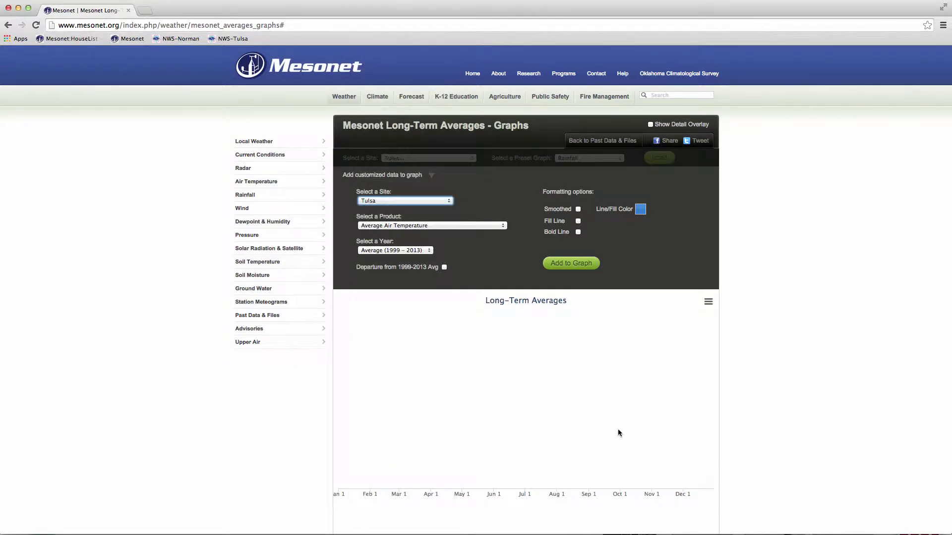
click(571, 263)
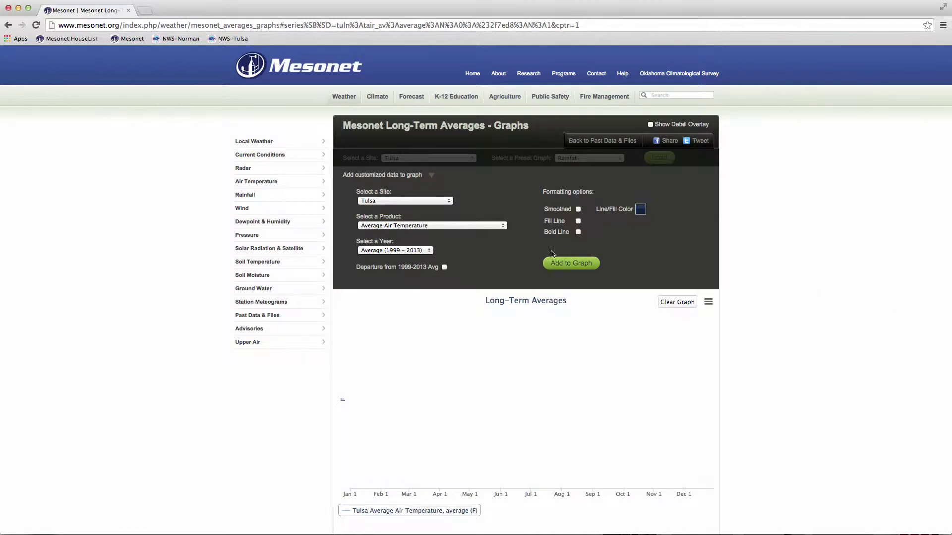
Add the 2013 series to the graph
click(428, 252)
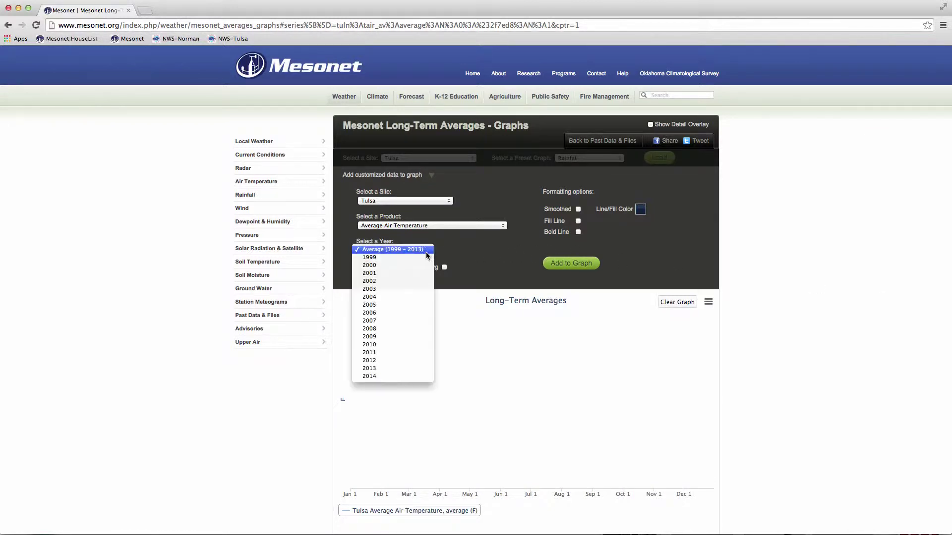
click(395, 369)
click(571, 263)
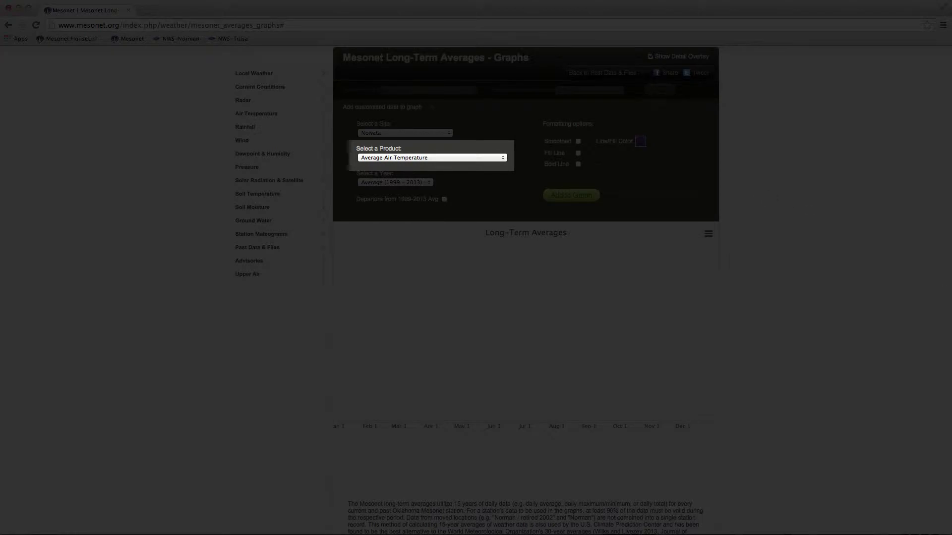
Add Nowata's 2014 Cumulative Total Rainfall with Estimates series to the graph
click(503, 159)
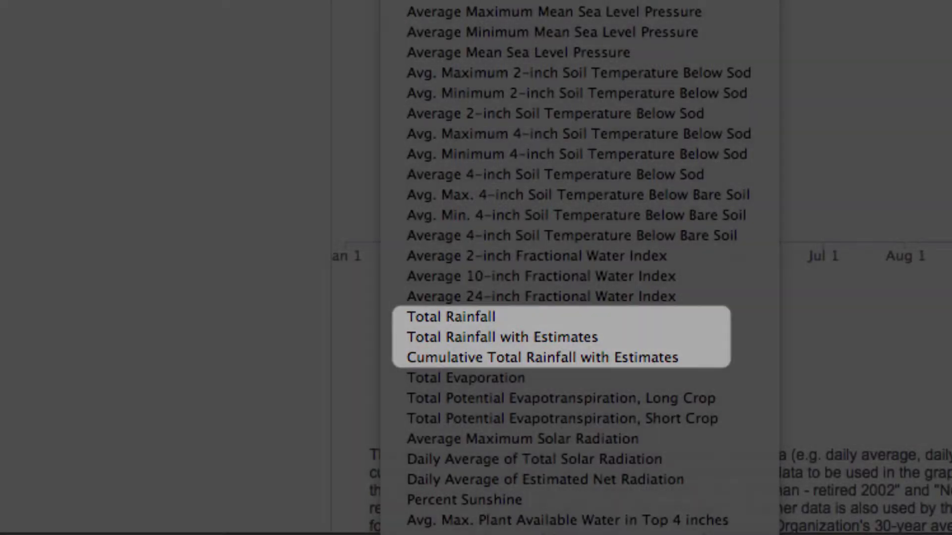
click(542, 357)
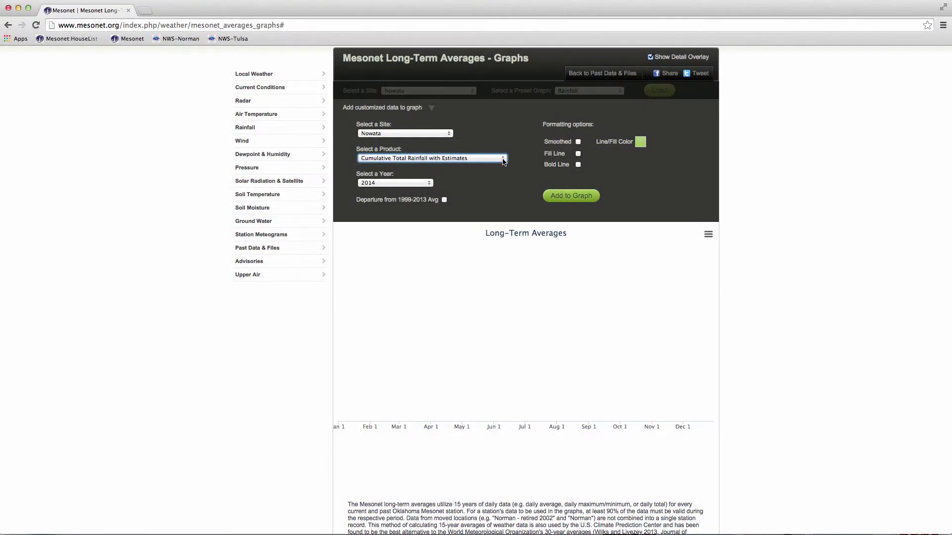
click(502, 159)
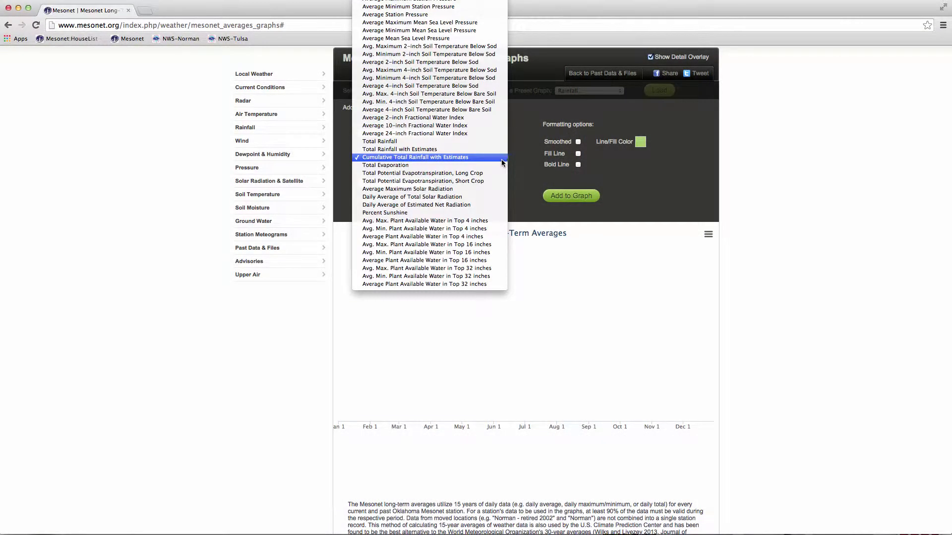
click(476, 157)
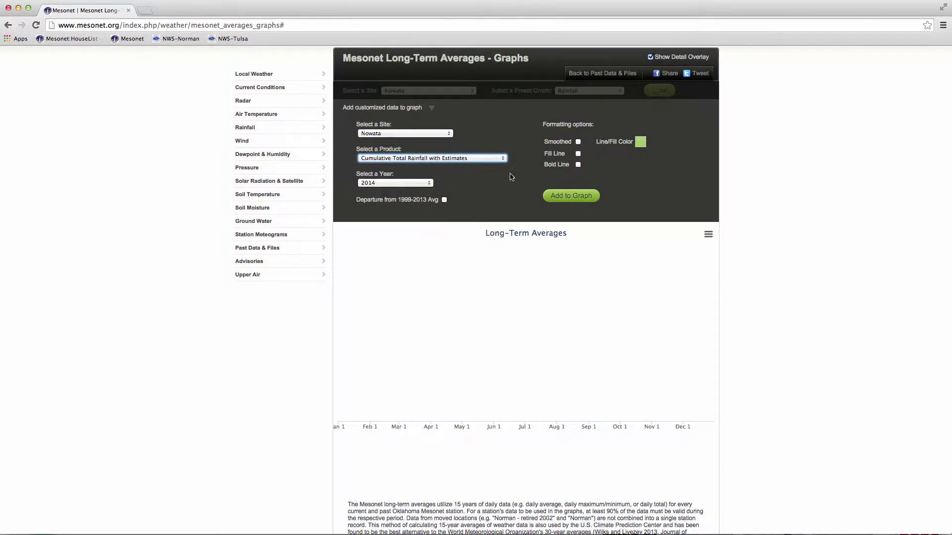
click(570, 196)
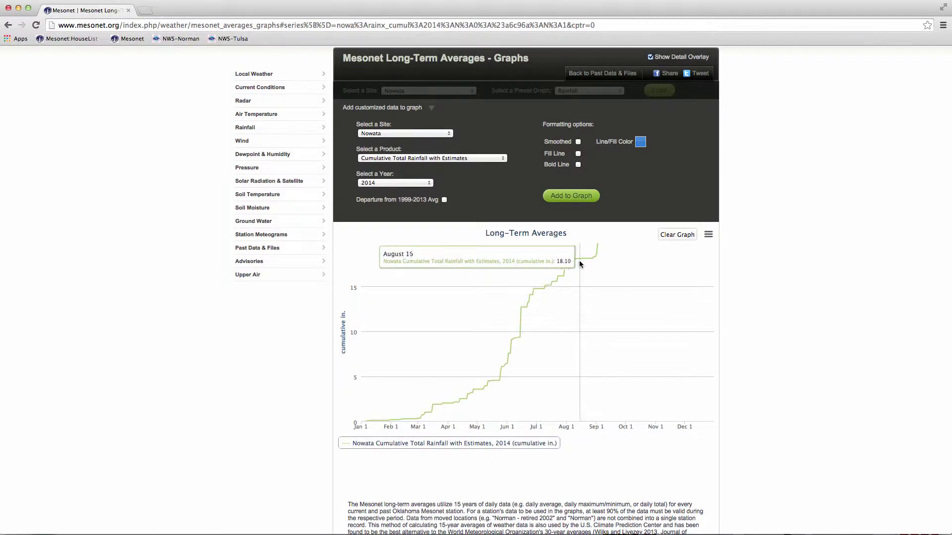
Read daily values along the 2014 rainfall curve, then switch off Show Detail Overlay
mouse_move(573, 266)
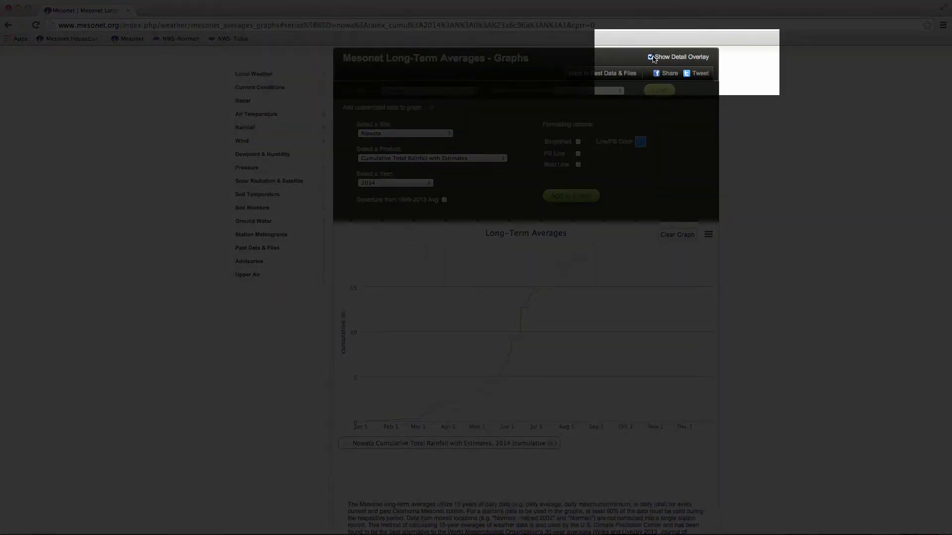
click(651, 57)
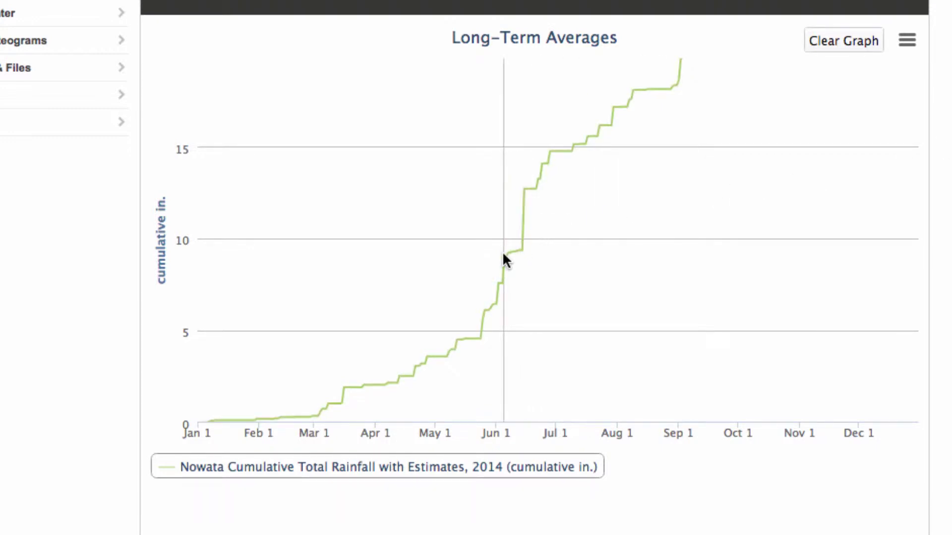
Zoom the chart to June–August, then late June–July, and reset to the full year
drag(503, 253, 653, 254)
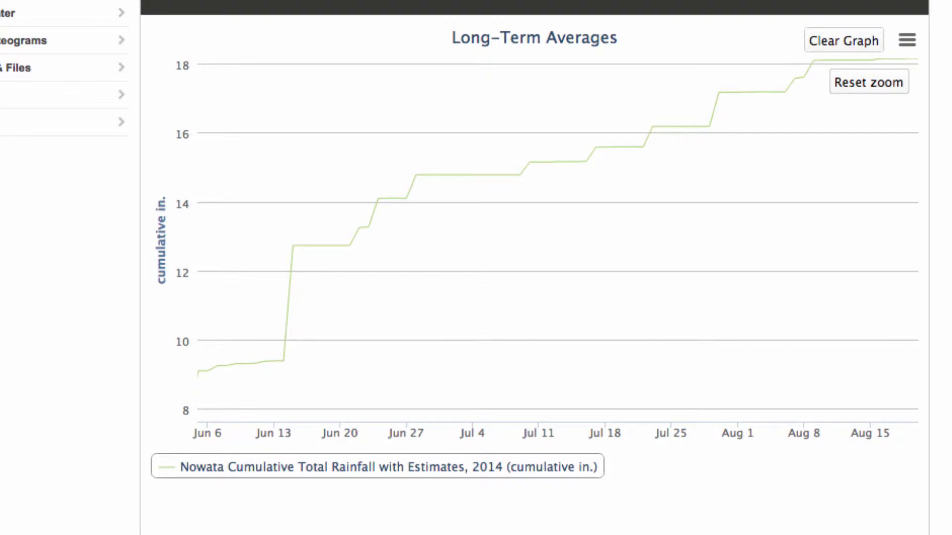
drag(389, 222, 672, 231)
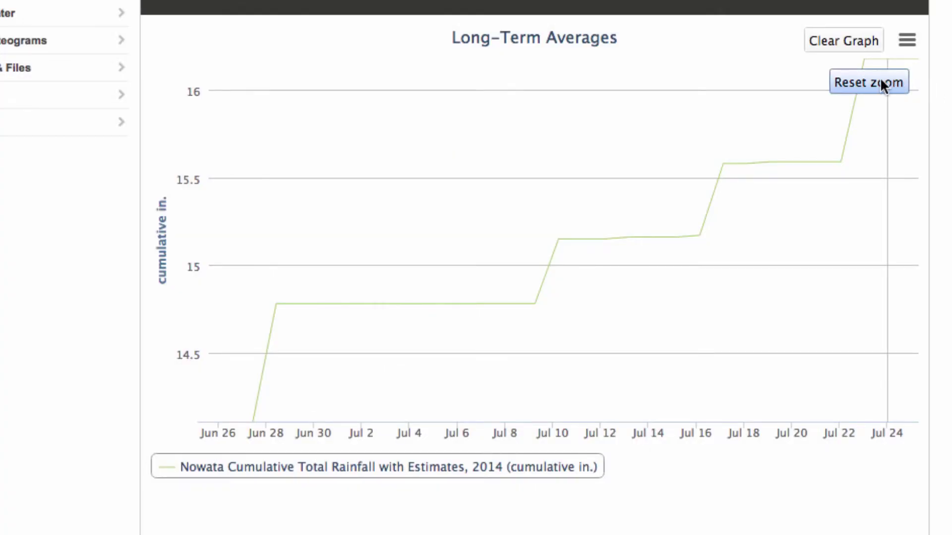
click(880, 81)
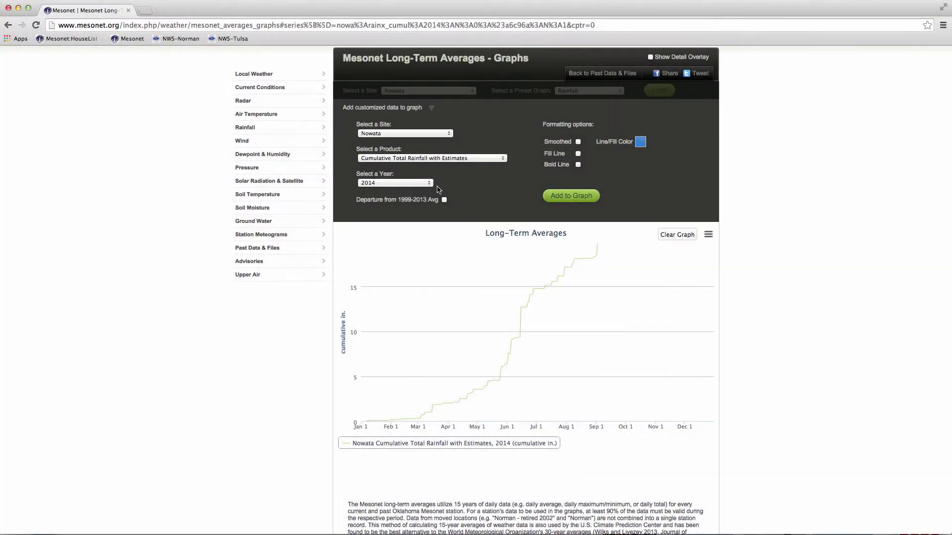
click(337, 0)
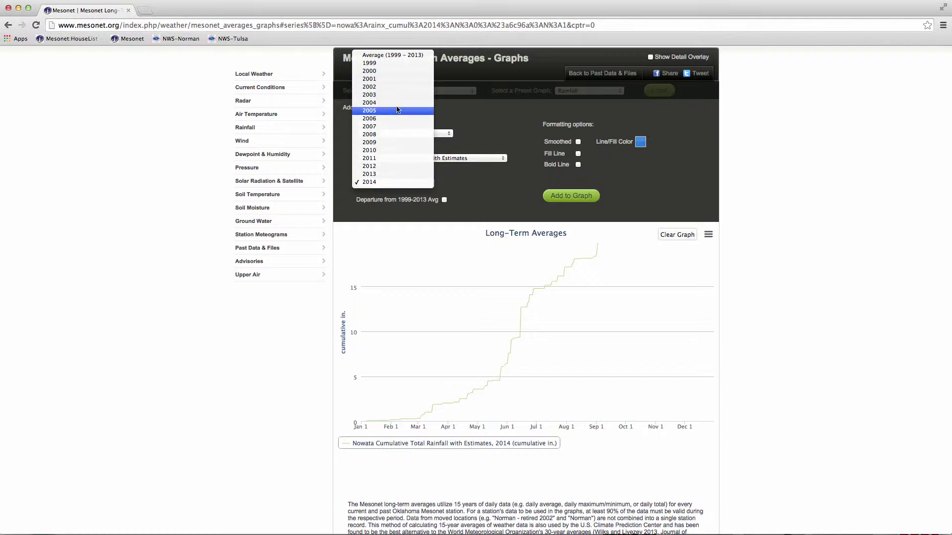
Keep 2014, toggle Departure from 1999-2013 Avg, and clear the rainfall line from the chart
click(445, 202)
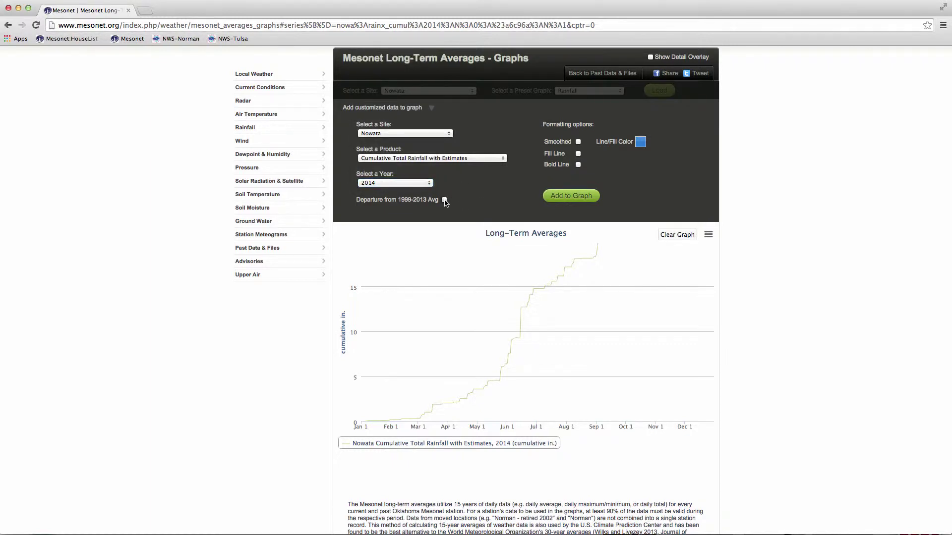
click(445, 201)
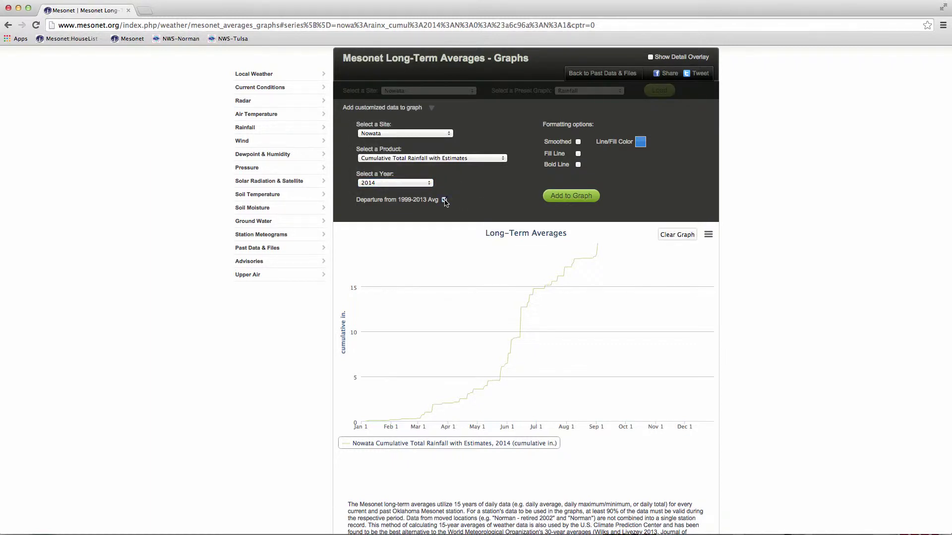
click(571, 198)
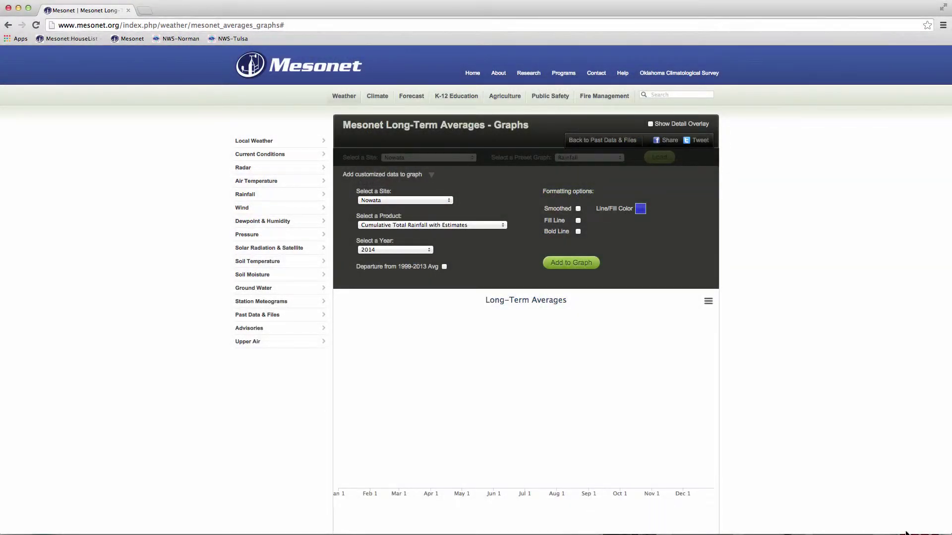
click(640, 209)
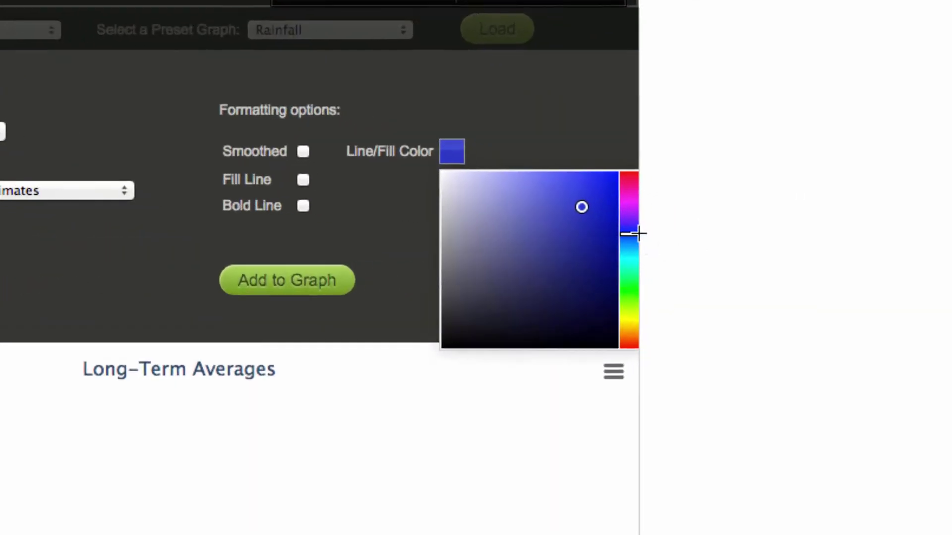
Set the Line/Fill Color to a deep, saturated blue using the hue and saturation picker
drag(633, 227, 629, 343)
mouse_move(546, 203)
mouse_down()
mouse_move(488, 213)
mouse_move(516, 329)
mouse_move(538, 187)
mouse_up()
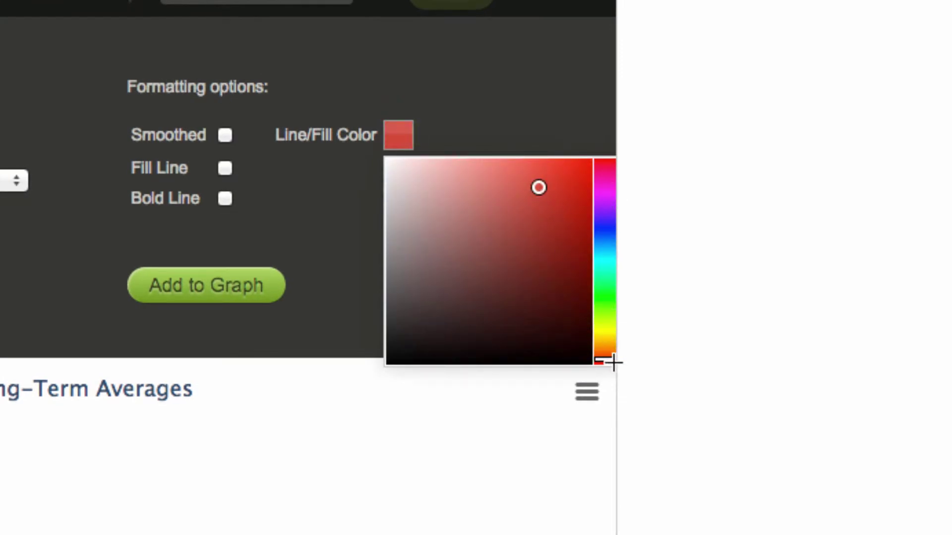
drag(610, 363, 605, 235)
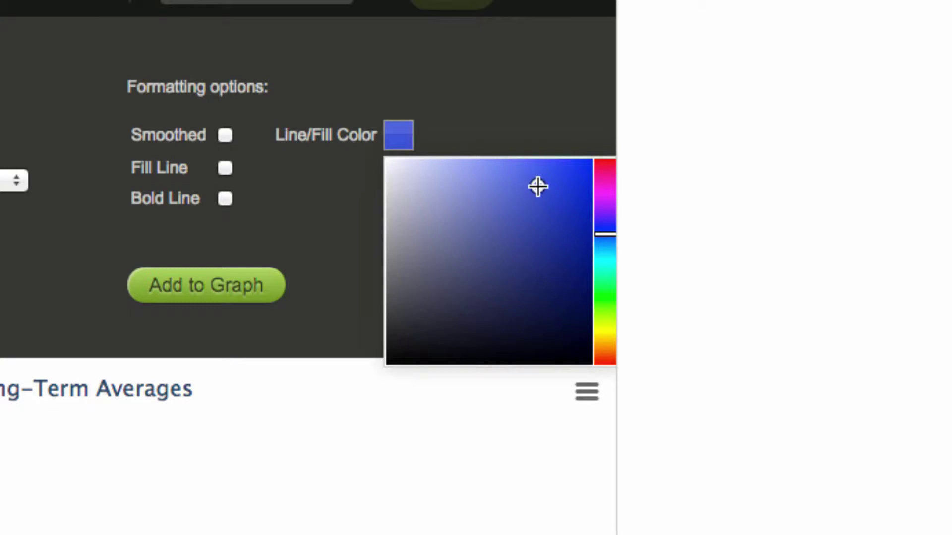
mouse_move(537, 187)
mouse_down()
mouse_move(570, 185)
mouse_move(573, 212)
mouse_up()
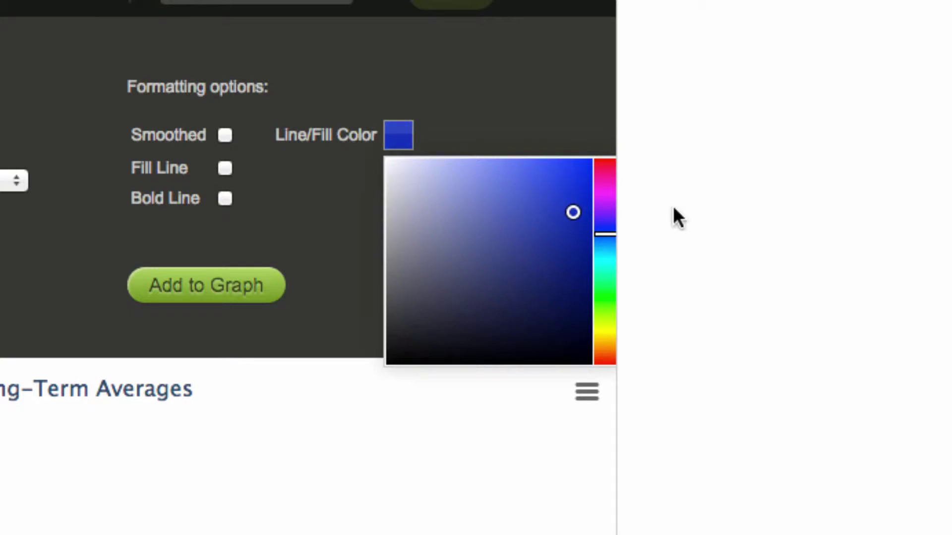
click(897, 261)
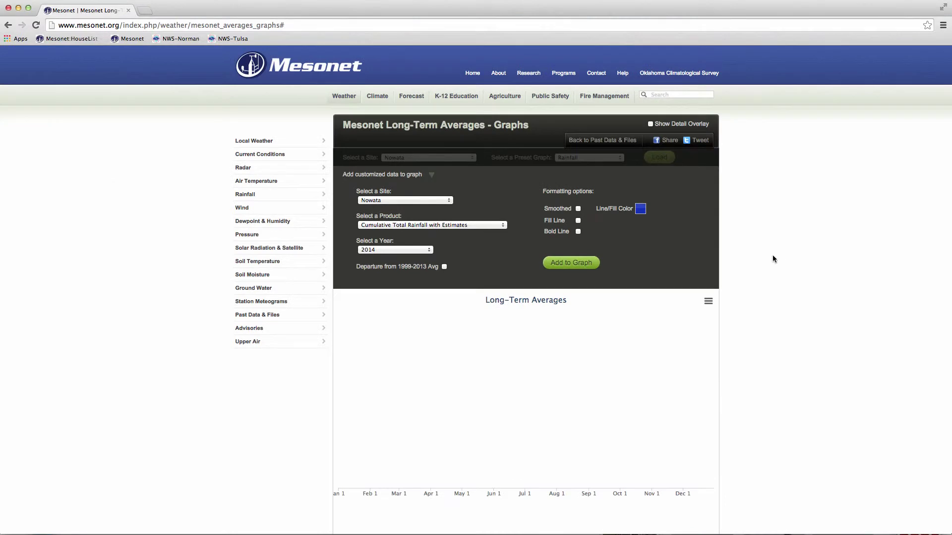
Plot Nowata's 2014 cumulative rainfall in blue, add a filled copy, and enable Smoothed
click(570, 263)
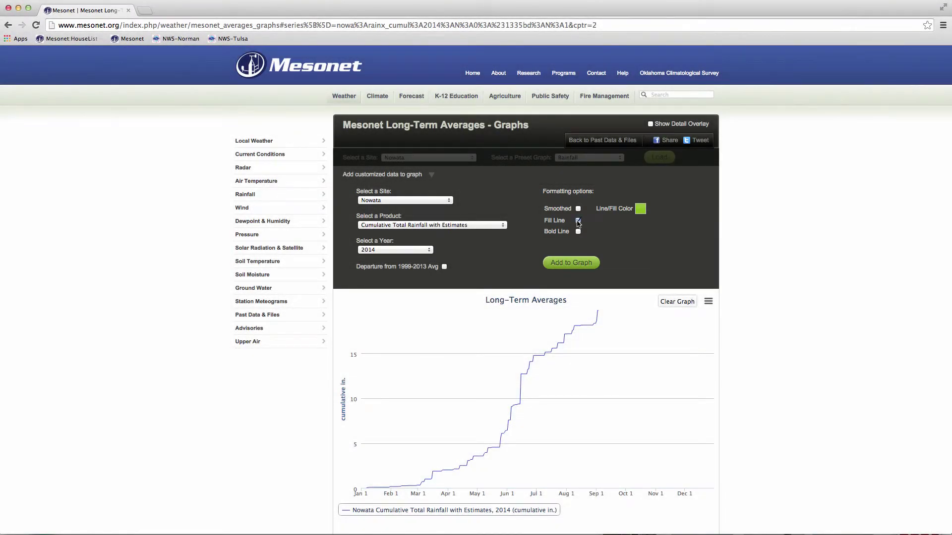
click(588, 264)
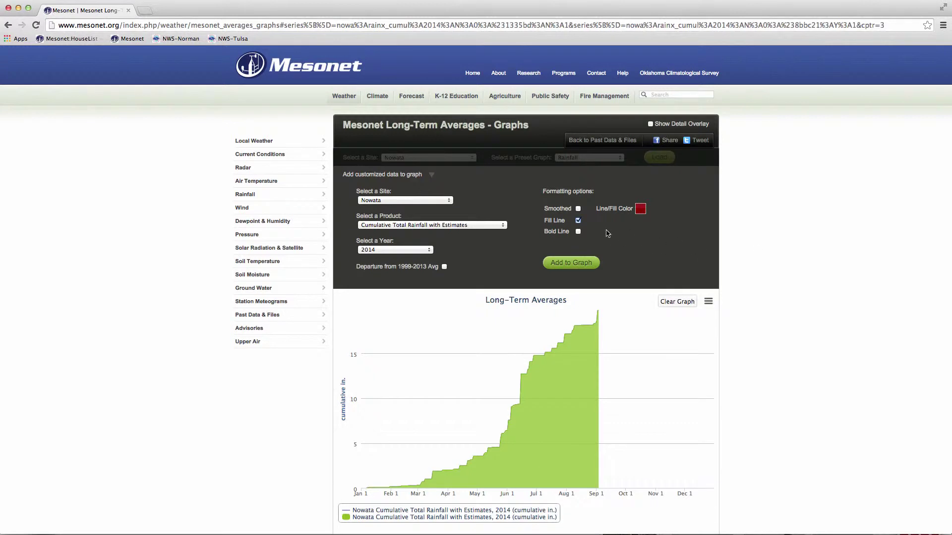
click(578, 209)
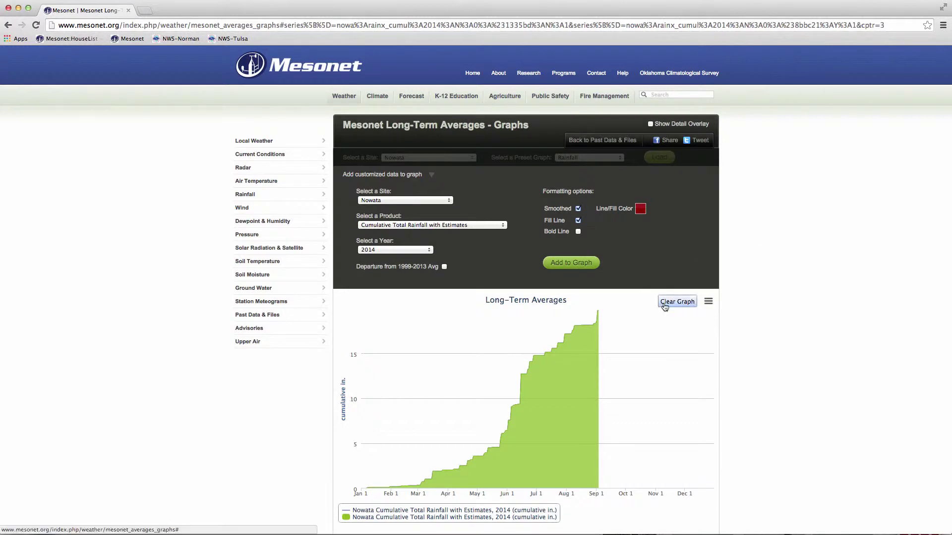
Replot Nowata rainfall as a smoothed red filled series plus an unsmoothed teal filled one, then collapse the custom-data options
click(665, 306)
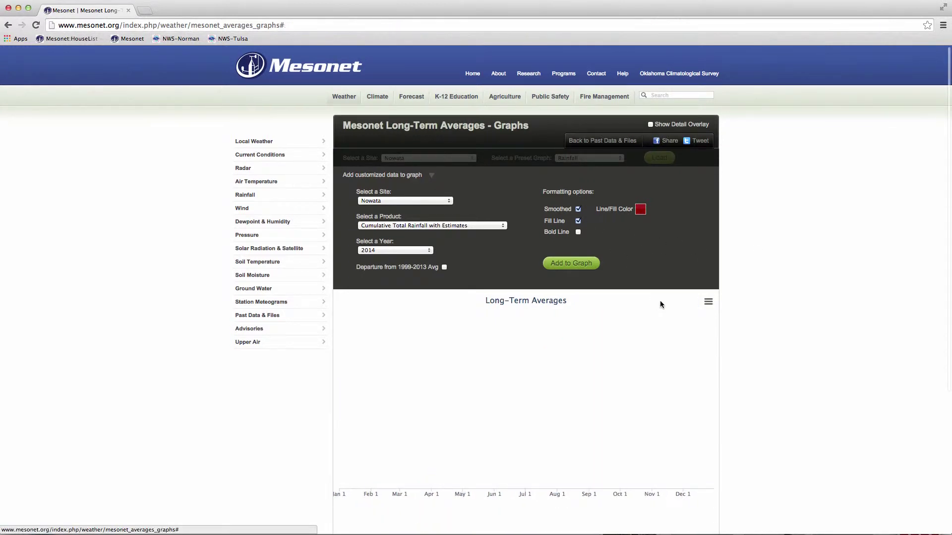
click(571, 263)
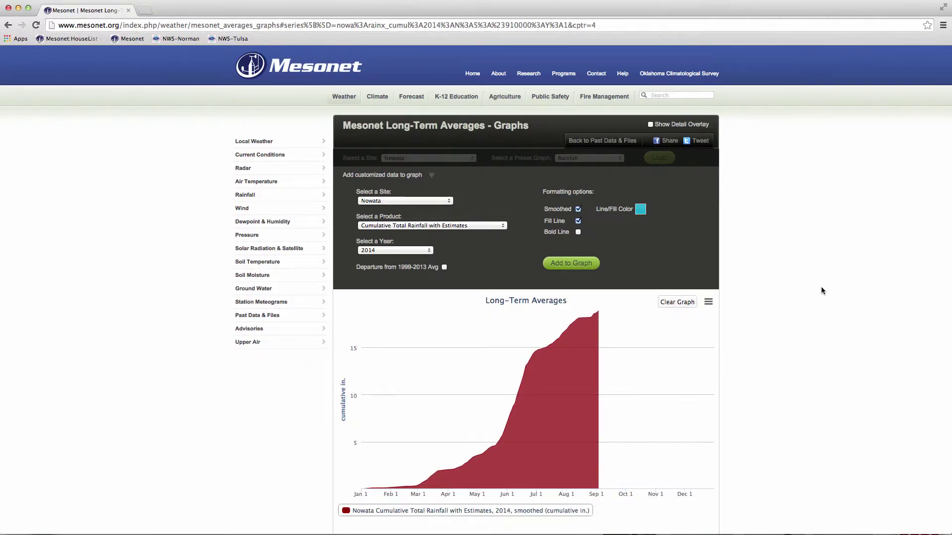
click(578, 209)
click(571, 263)
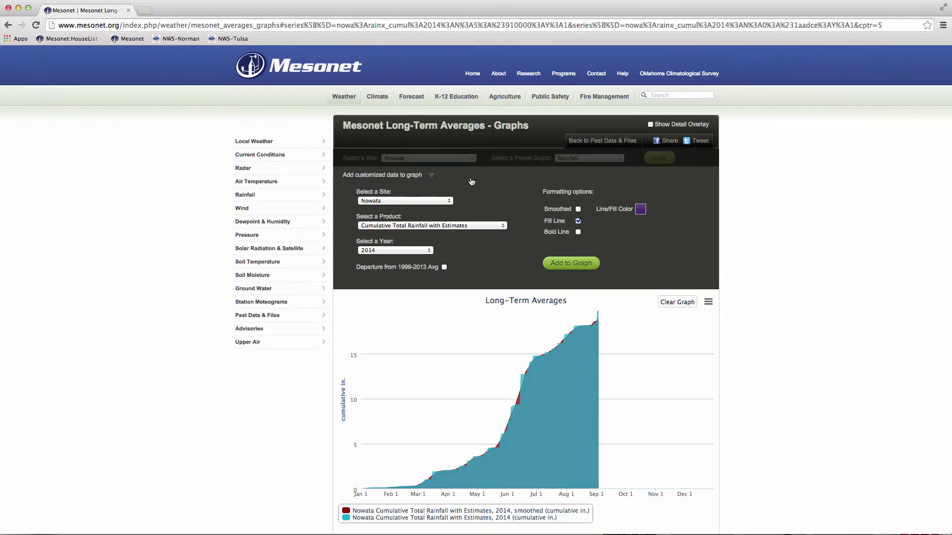
click(430, 176)
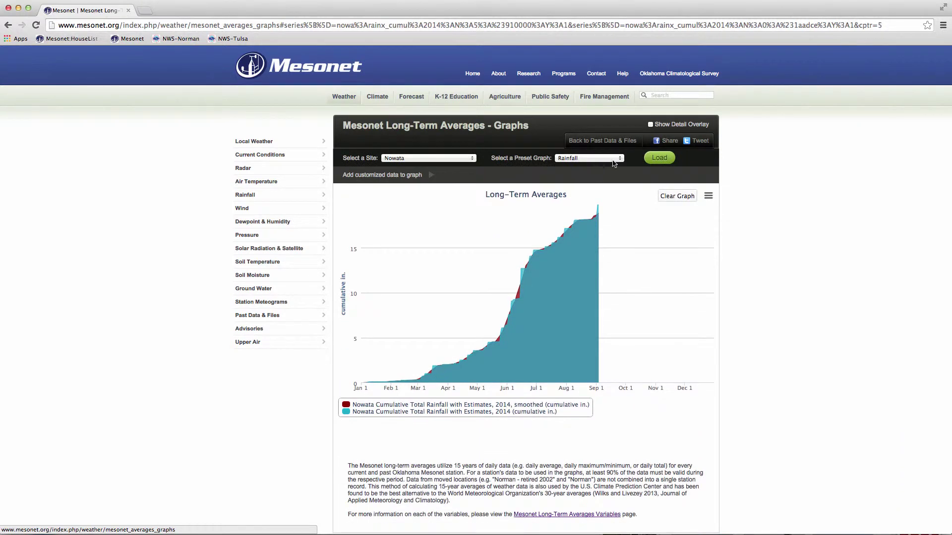
Load the Temperature preset graph for Nowata
click(616, 158)
click(614, 149)
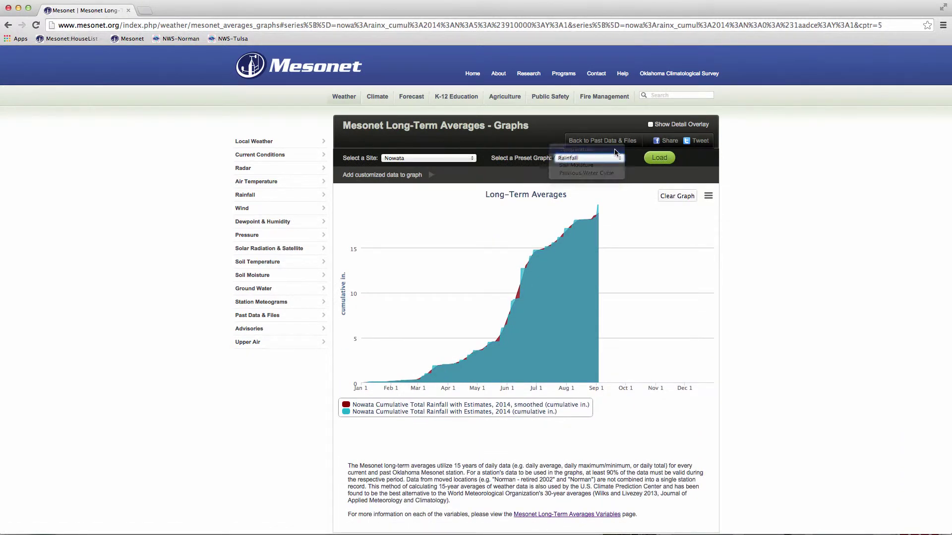
click(662, 159)
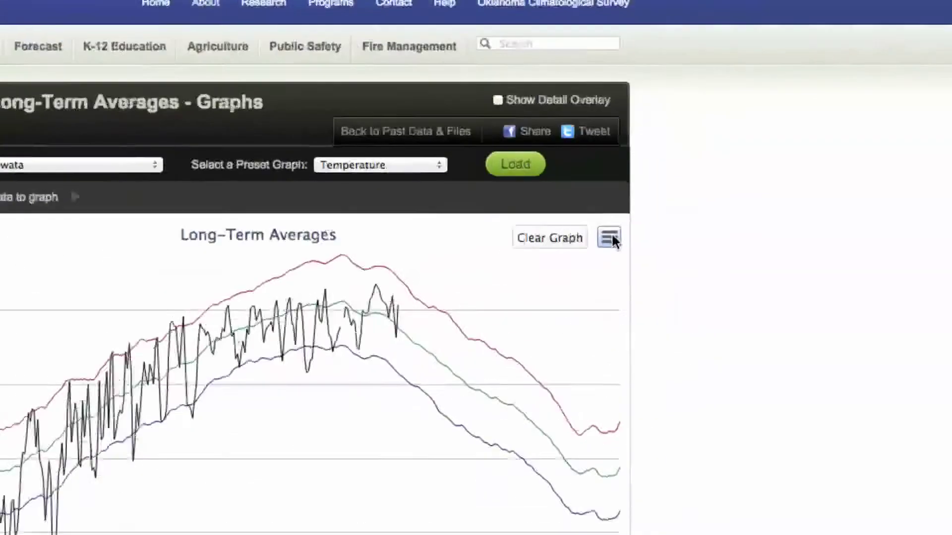
Download the Nowata temperature chart as an image from the chart menu
click(708, 196)
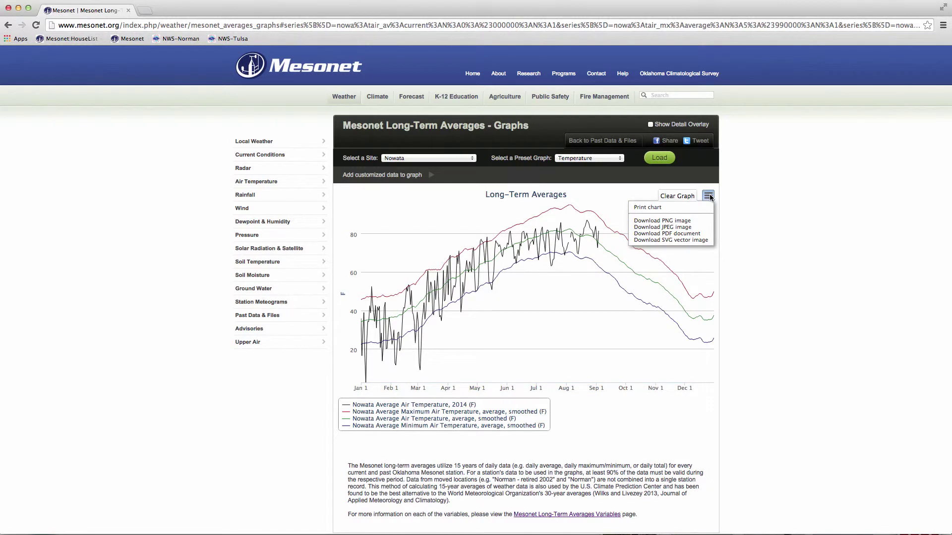
click(698, 228)
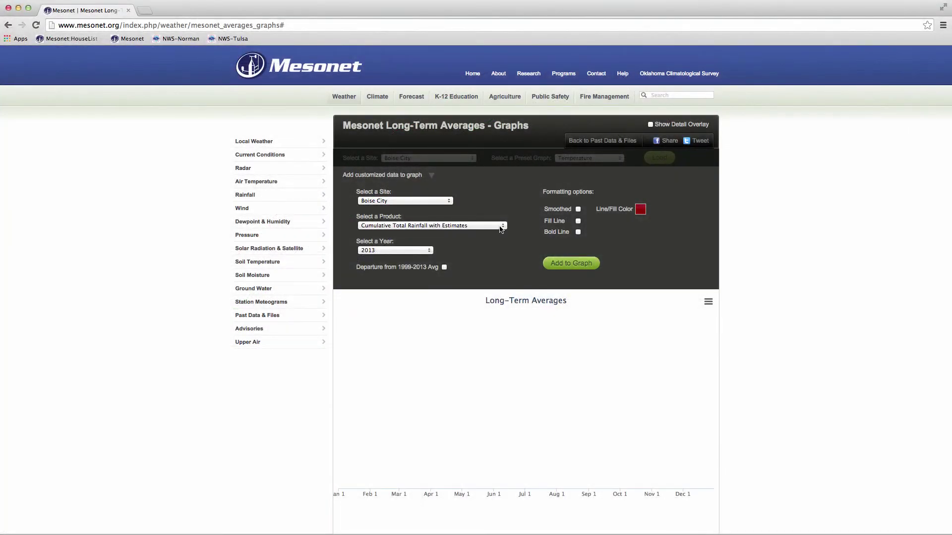
Add Boise City's 2013 cumulative rainfall as a plain line and as a filled cyan area
click(500, 228)
click(500, 224)
click(569, 264)
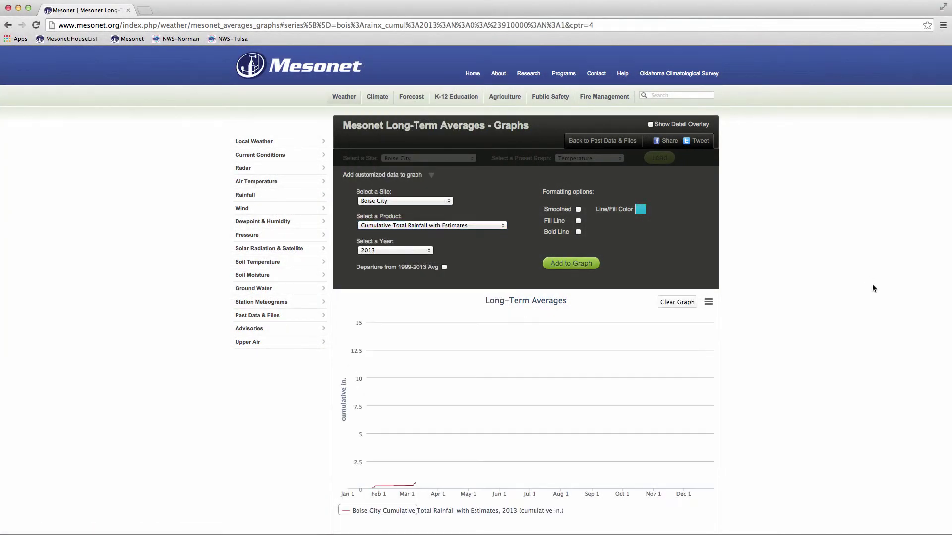
click(578, 221)
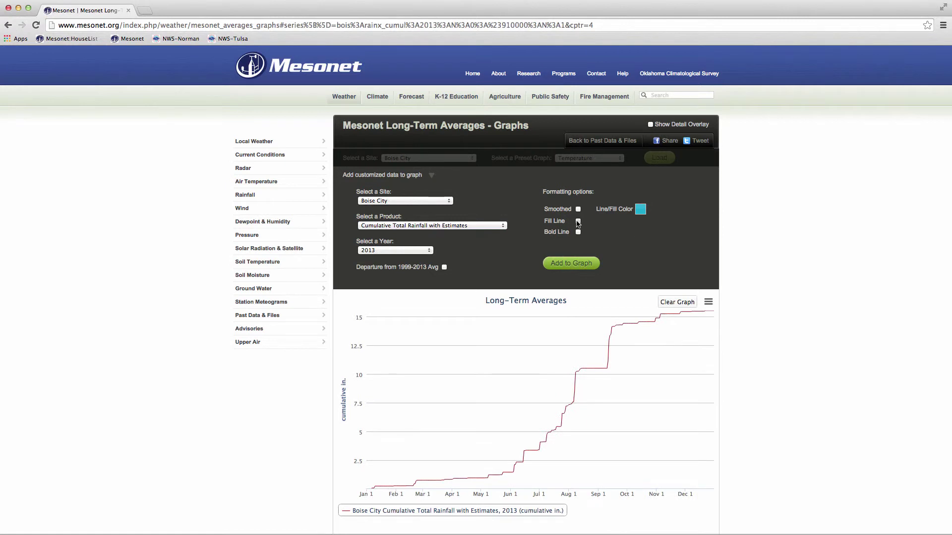
click(571, 264)
Add Broken Bow's 2013 cumulative rainfall as a purple filled series
click(405, 201)
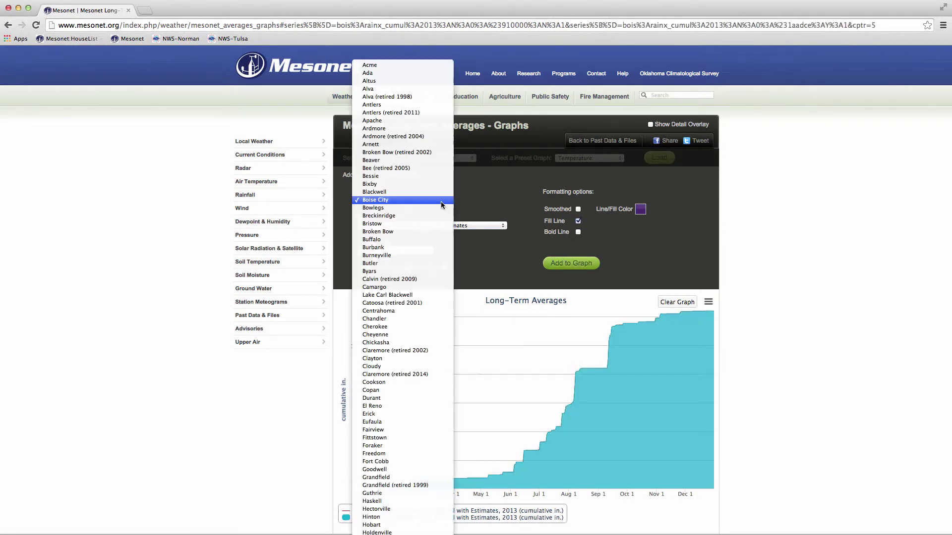
click(446, 234)
click(468, 226)
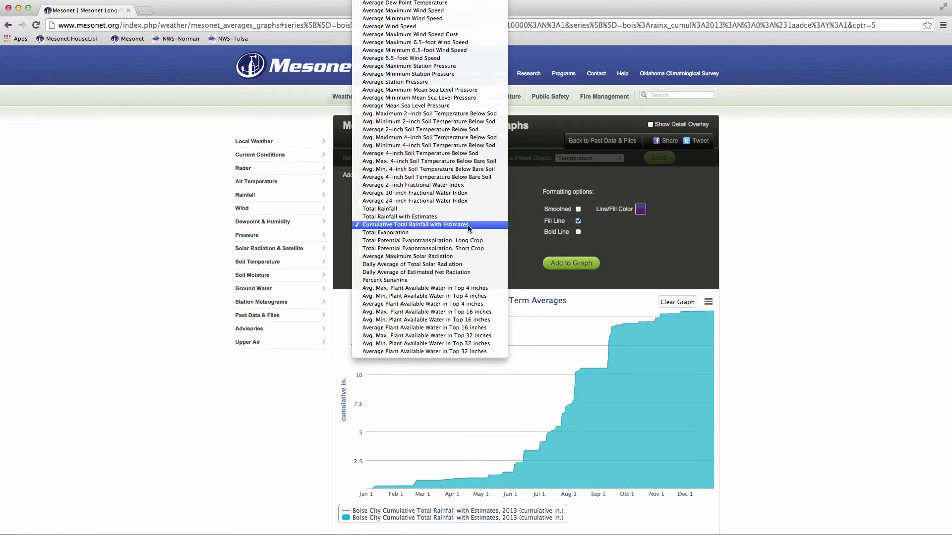
click(468, 226)
click(571, 264)
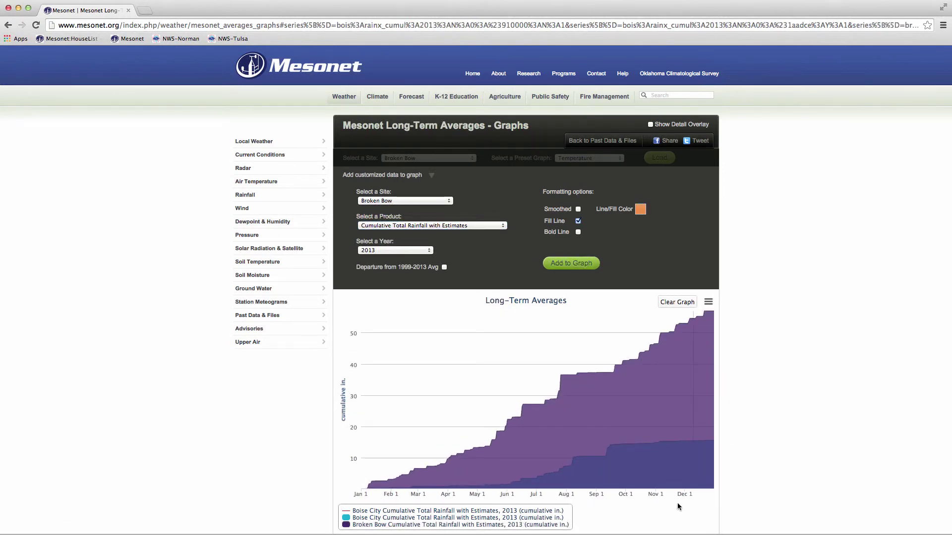
Remove the Broken Bow series and both Boise City series from the chart via the legend
click(554, 526)
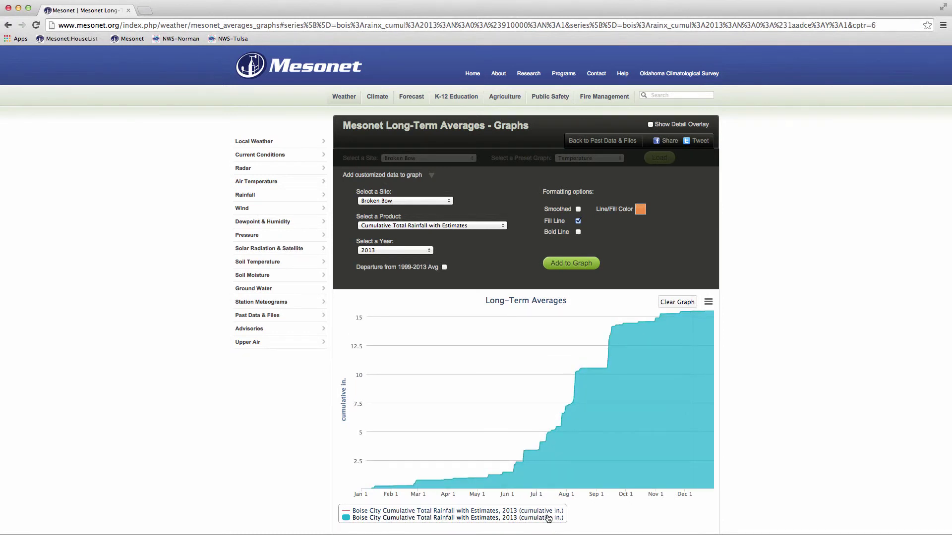
click(549, 519)
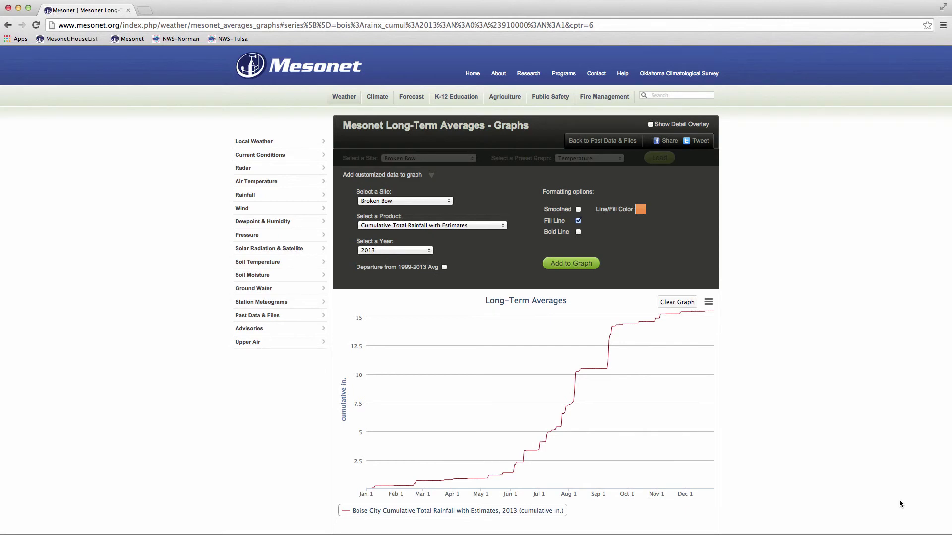
click(547, 511)
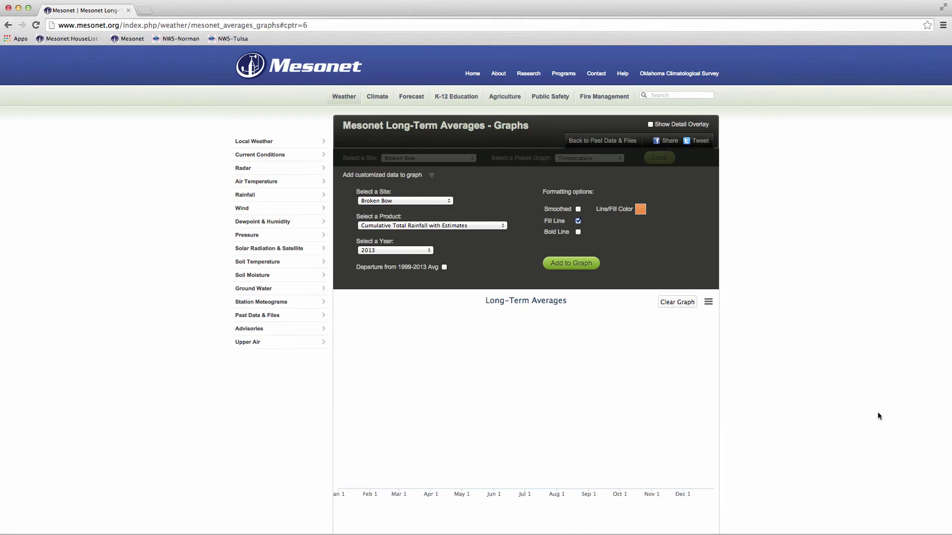